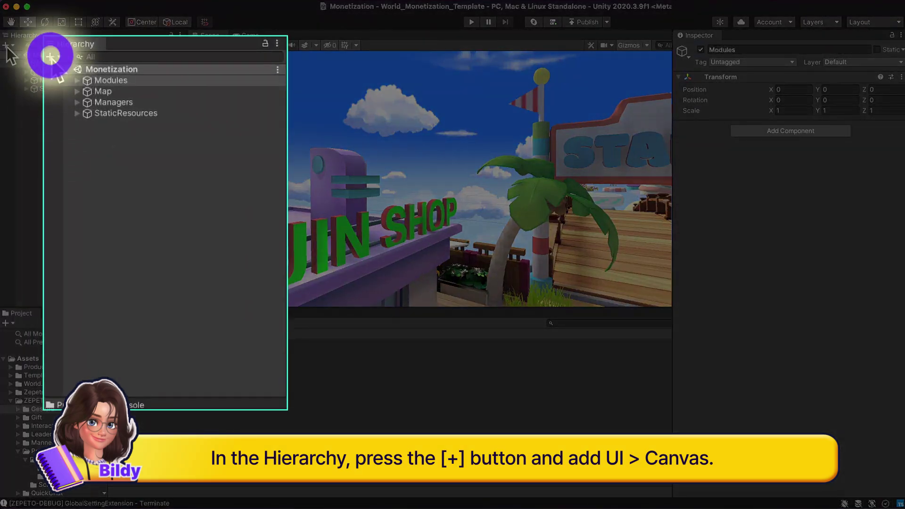
Add a UI Canvas to the Monetization scene.
click(6, 46)
mouse_move(104, 197)
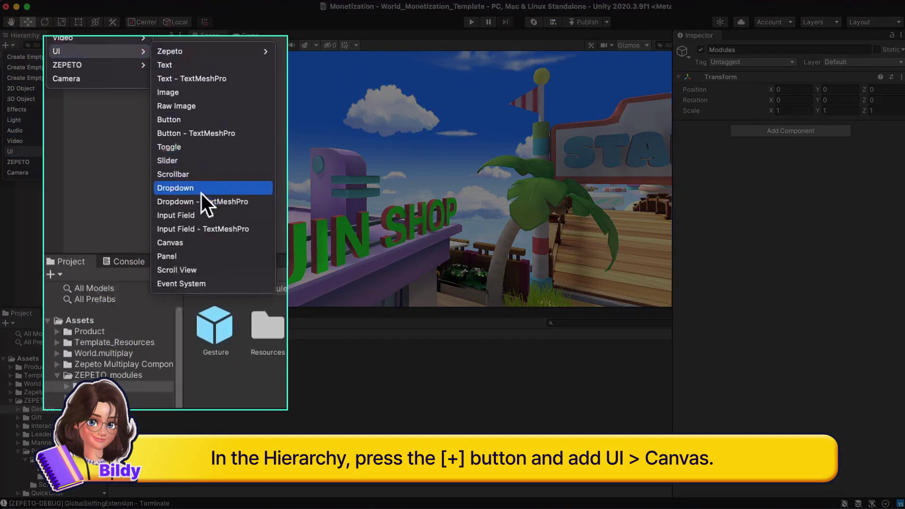
click(190, 239)
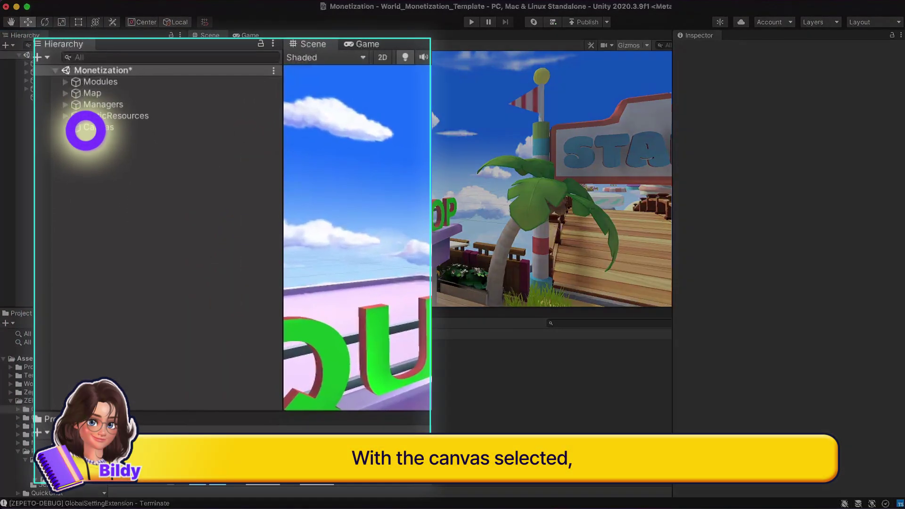
Add a UI Button as a child of the Canvas and name it Ad_Highjump_Button.
click(87, 128)
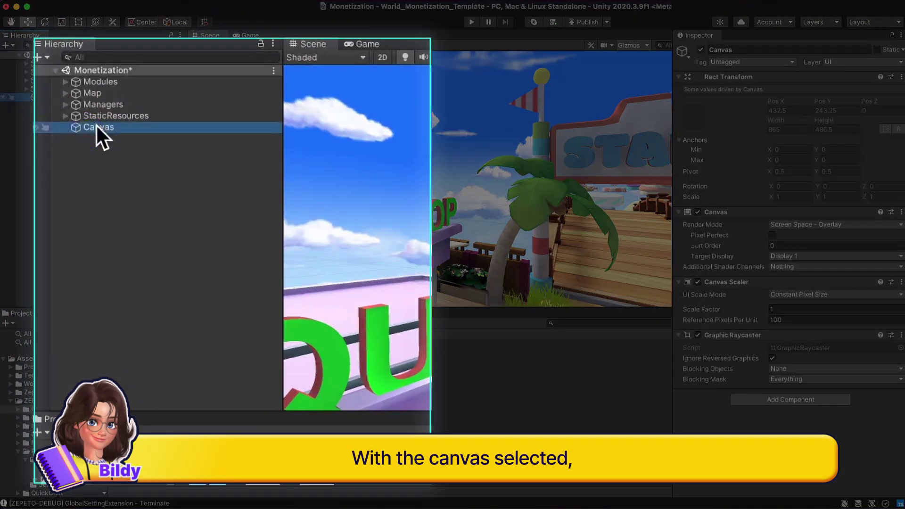
right_click(95, 124)
mouse_move(177, 406)
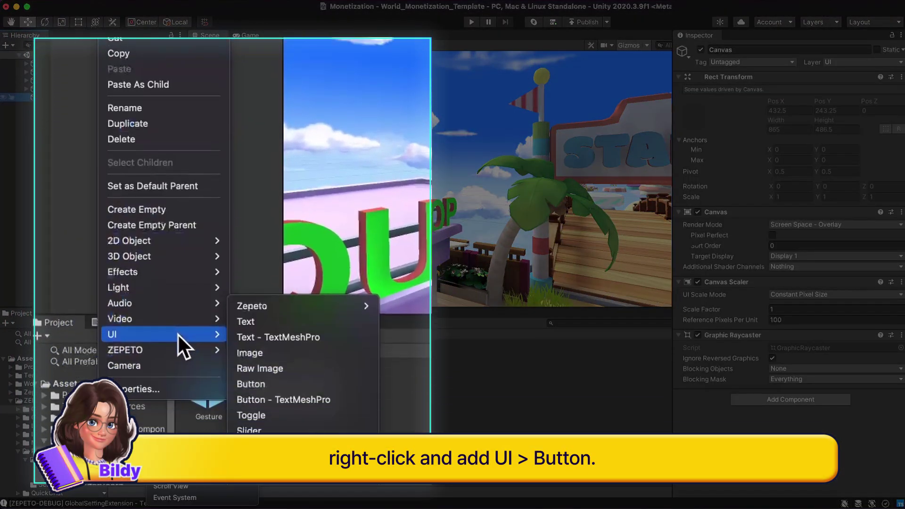
click(269, 353)
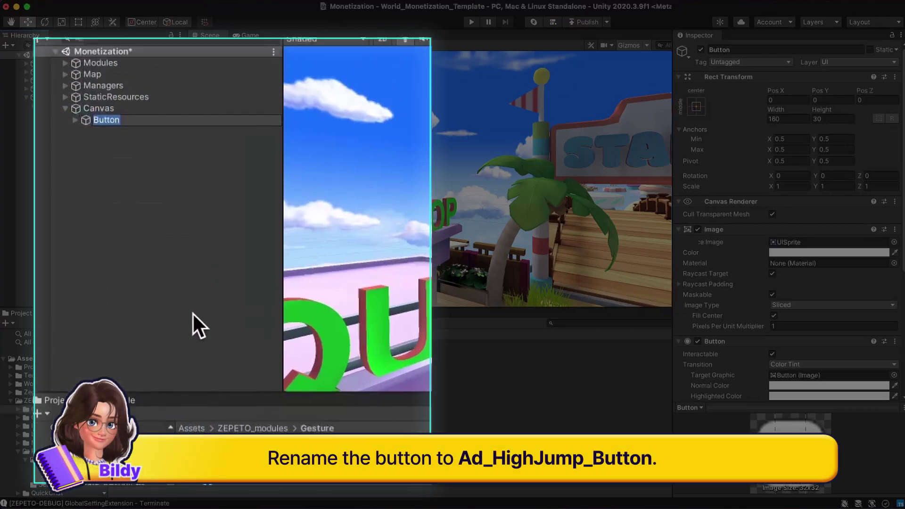
text(Ad_Highjump_Button)
key(Return)
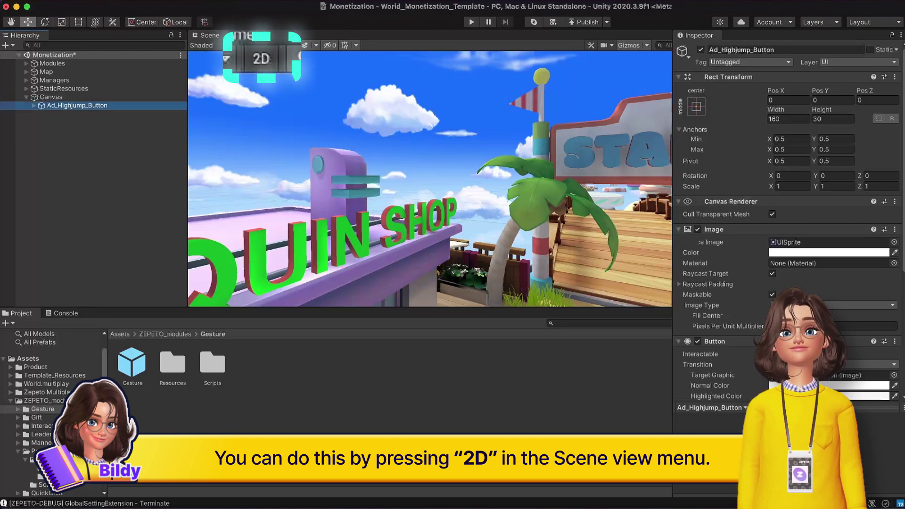
Show the scene in 2D and move Ad_Highjump_Button just below the item counter bar, at about X 146, Y 152.
click(261, 45)
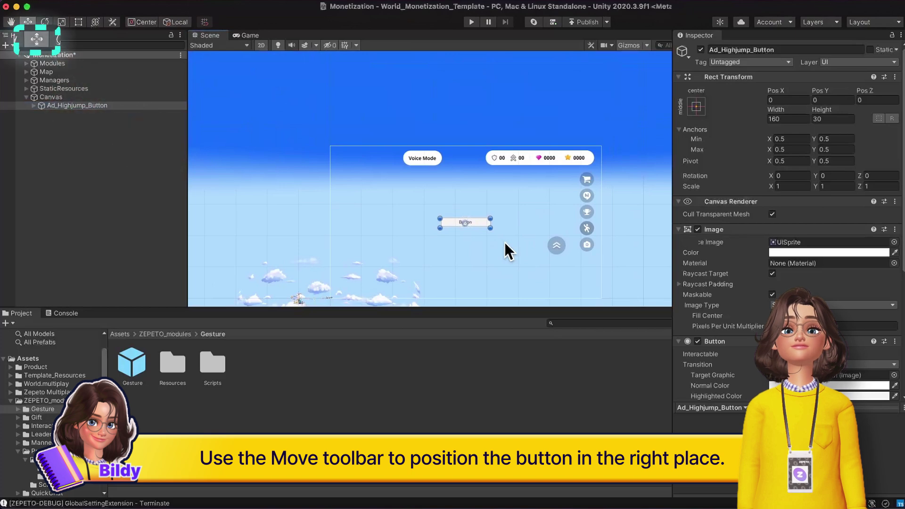
key(w)
scroll(500, 231, up, 1)
drag(491, 227, 545, 166)
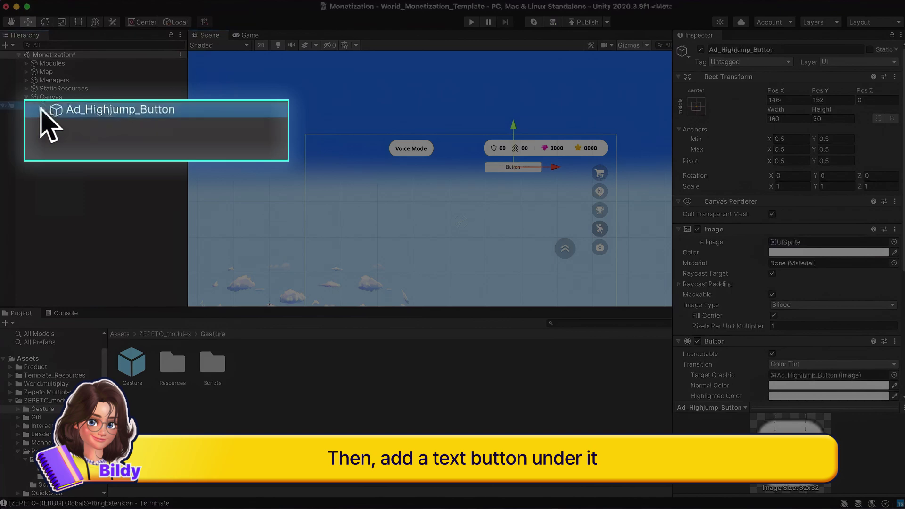
Change the text of Ad_Highjump_Button to "Watch ads and get items!" with font size 11.
click(61, 114)
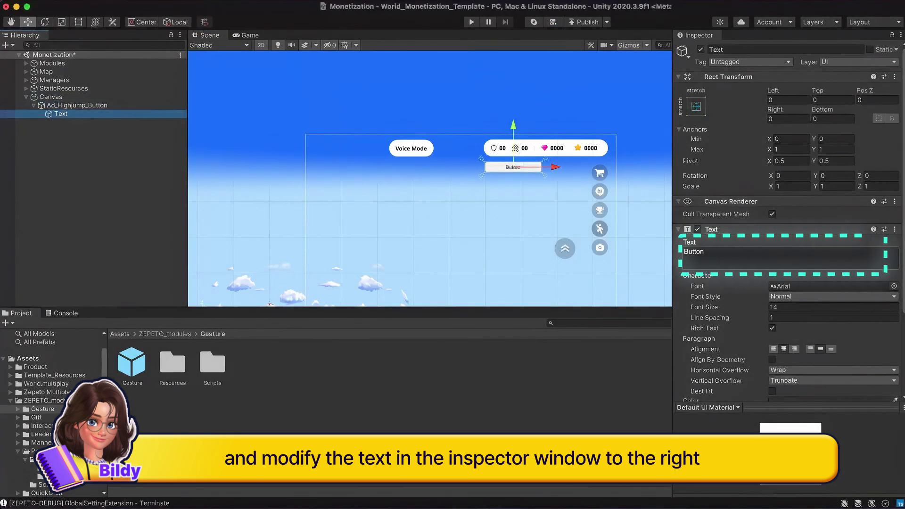
text(Watch ads and get items!)
click(833, 307)
text(11)
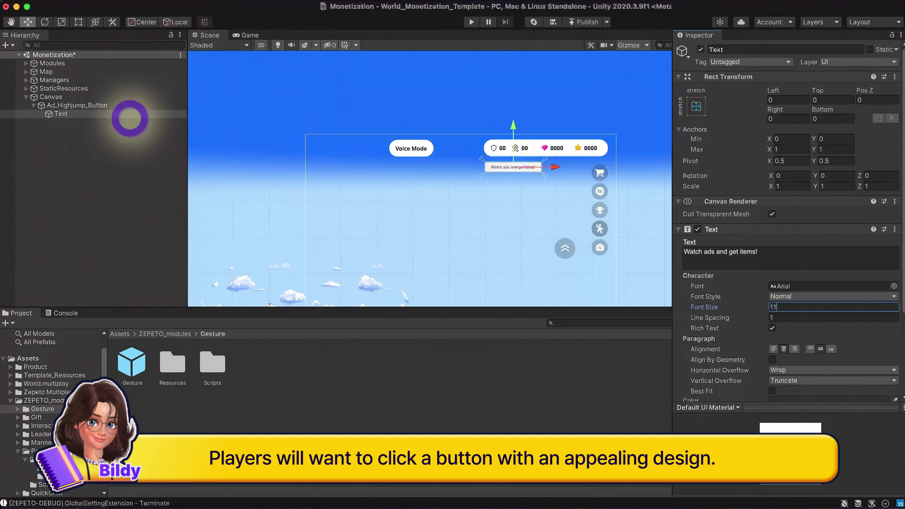
Set the image color of Ad_Highjump_Button to lime green, hexadecimal B8FF00.
click(130, 104)
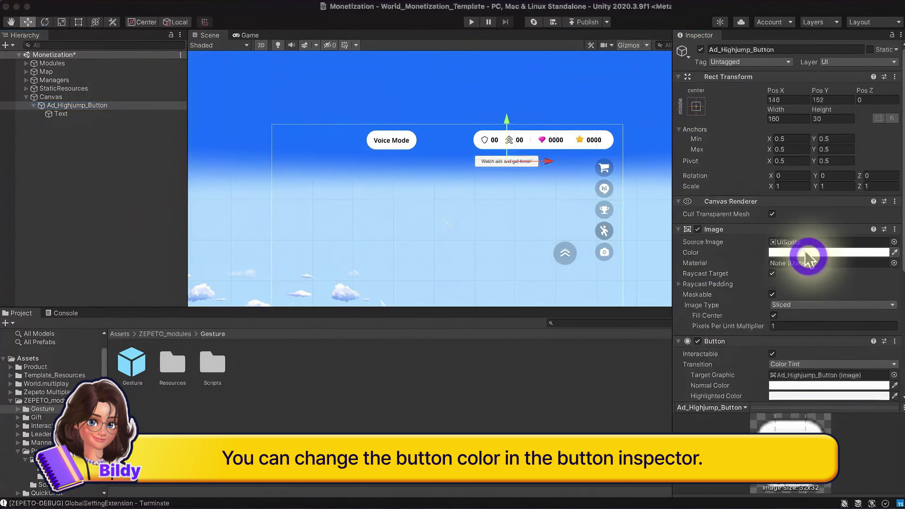
click(830, 252)
click(795, 284)
click(779, 260)
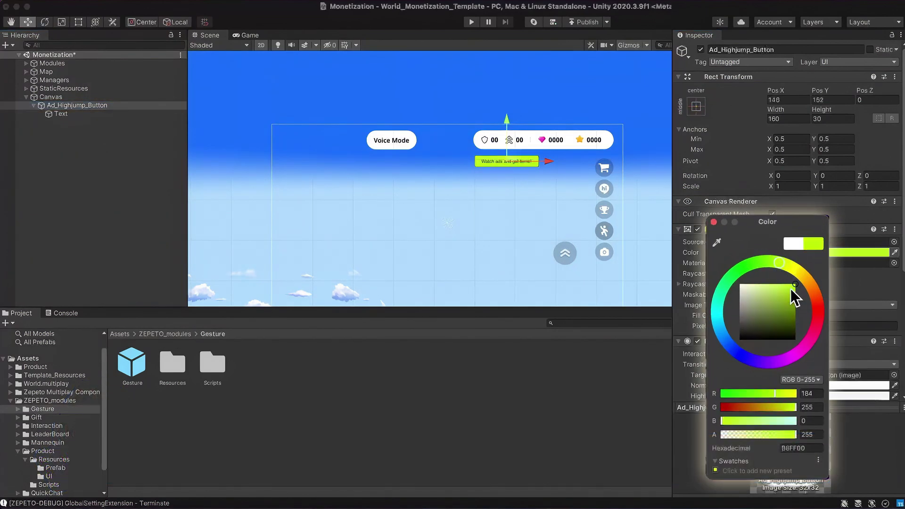
click(805, 251)
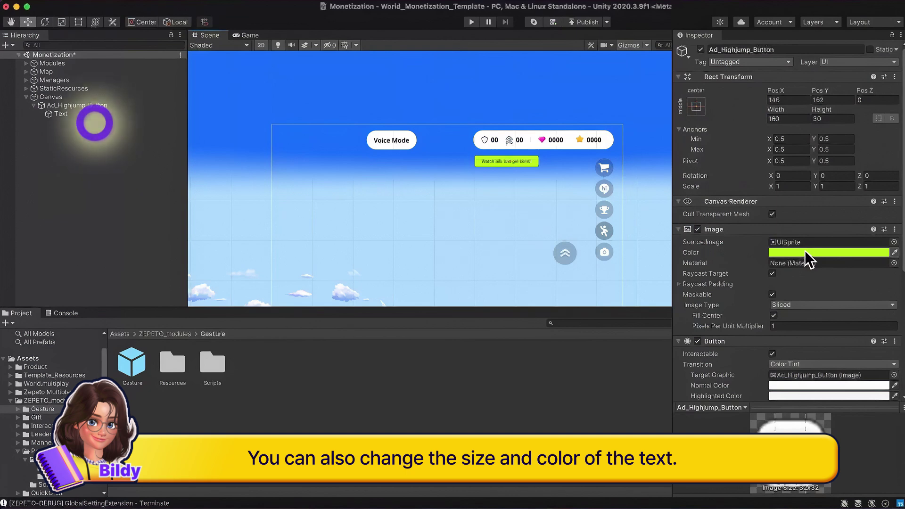
Assign a 2D image from the Product/Resources/UI folder as the Source Image of Ad_Highjump_Button.
click(94, 117)
scroll(793, 376, down, 1)
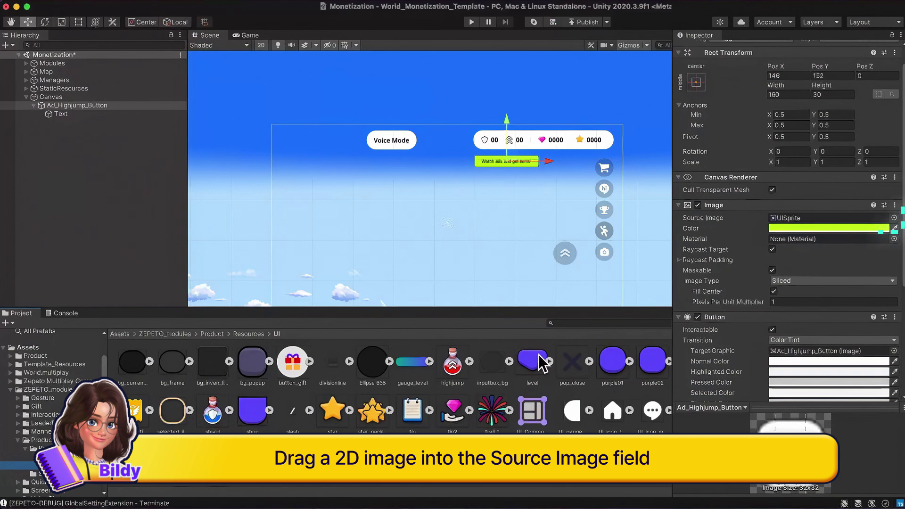
drag(537, 365, 768, 222)
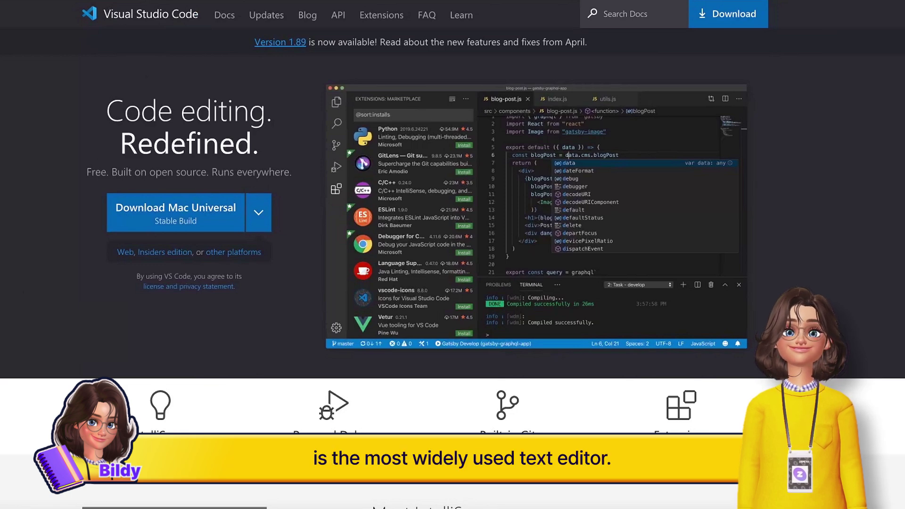
Download the Mac Universal stable build of Visual Studio Code, extract VSCode-darwin-universal.zip and open the extracted application.
click(182, 230)
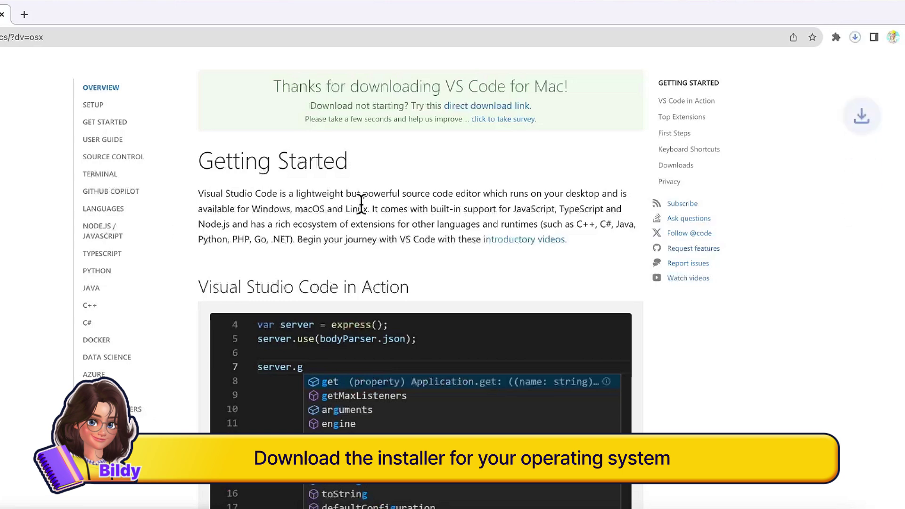
click(855, 37)
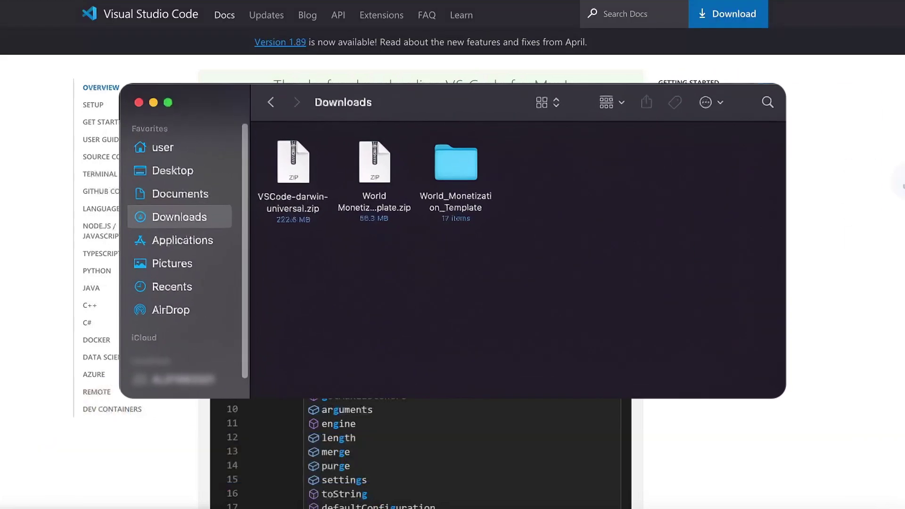
double_click(292, 162)
double_click(294, 163)
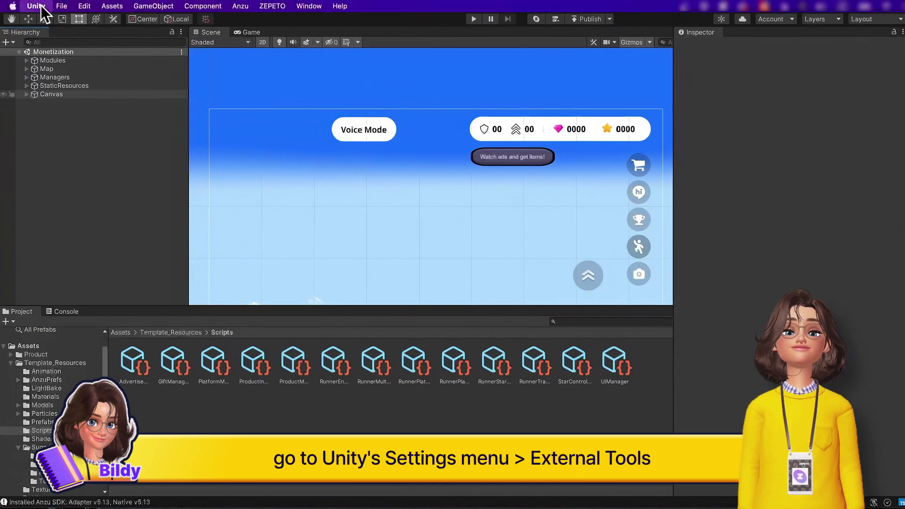
Switch to Unity and check the External Script Editor setting and its options in the External Tools preferences.
click(42, 35)
click(313, 169)
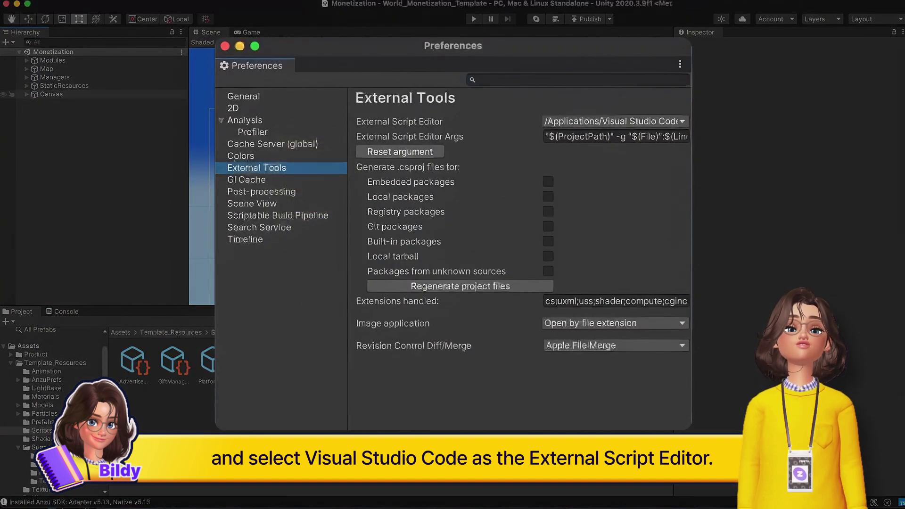
click(575, 119)
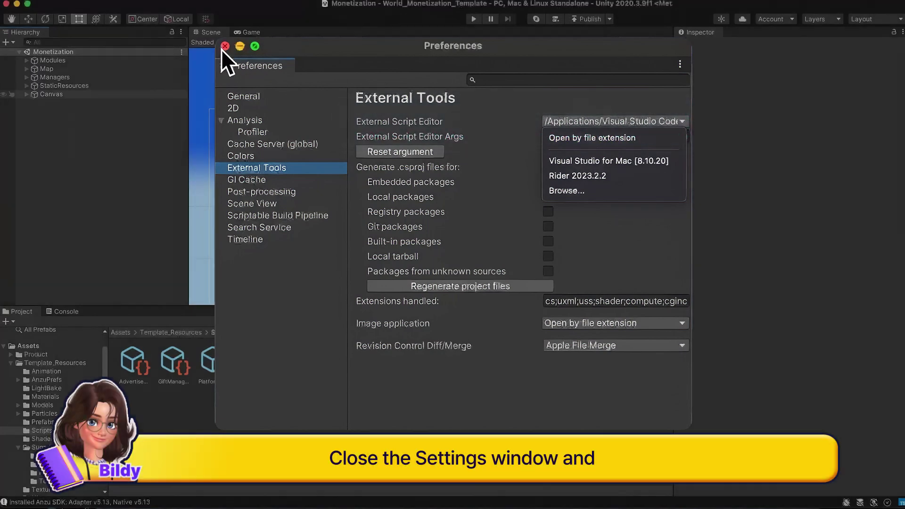
click(224, 46)
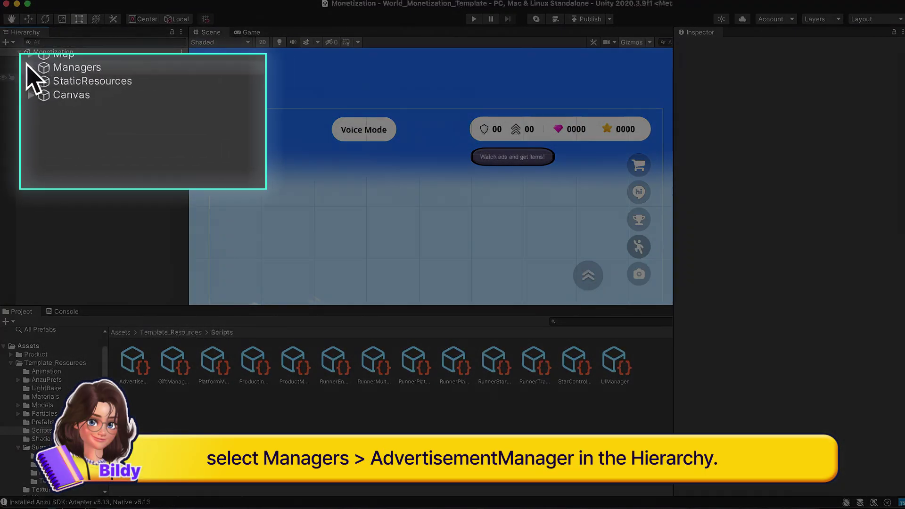
Select AdvertisementManager under Managers and open its attached script in the code editor.
click(26, 76)
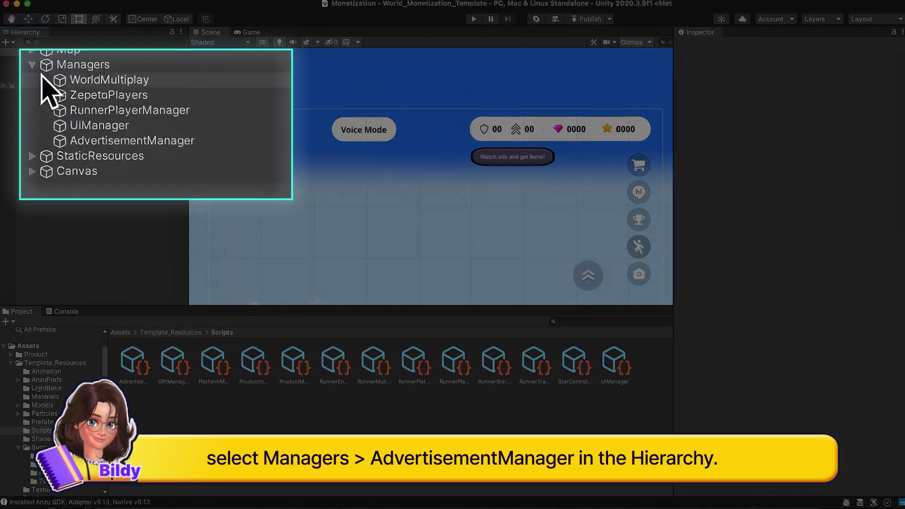
click(69, 119)
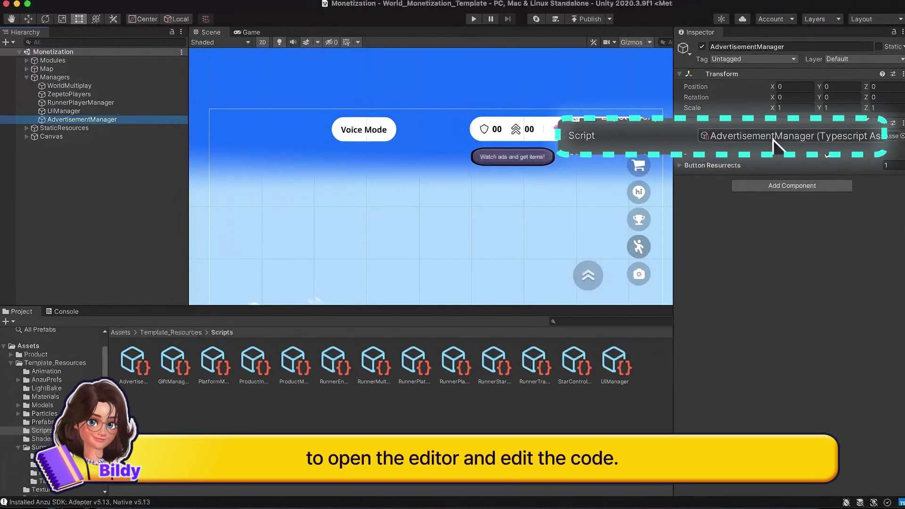
double_click(820, 138)
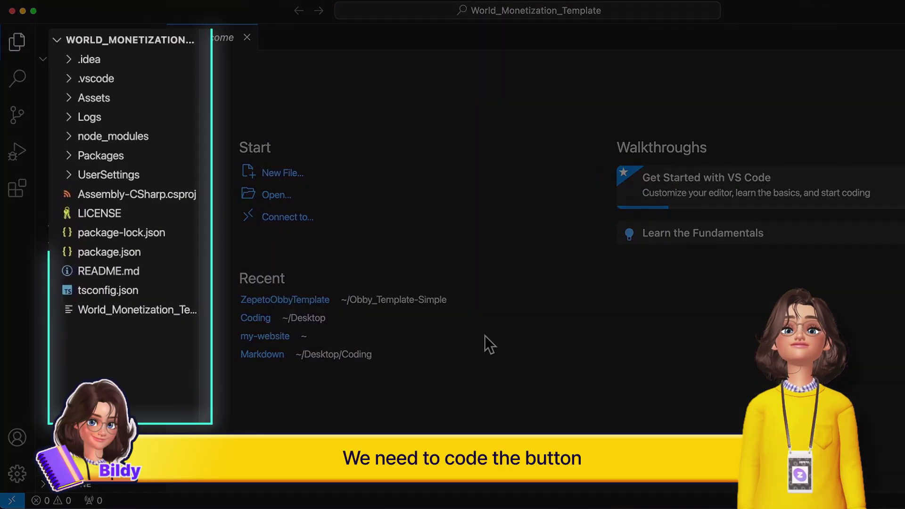
In Visual Studio Code, open AdvertisementManager.ts from Assets/Template_Resources/Scripts.
click(72, 108)
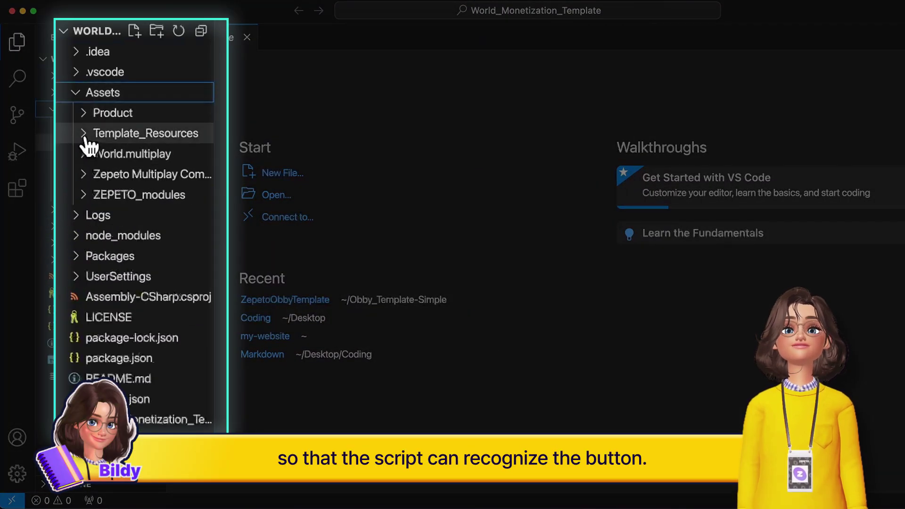
click(86, 134)
click(93, 297)
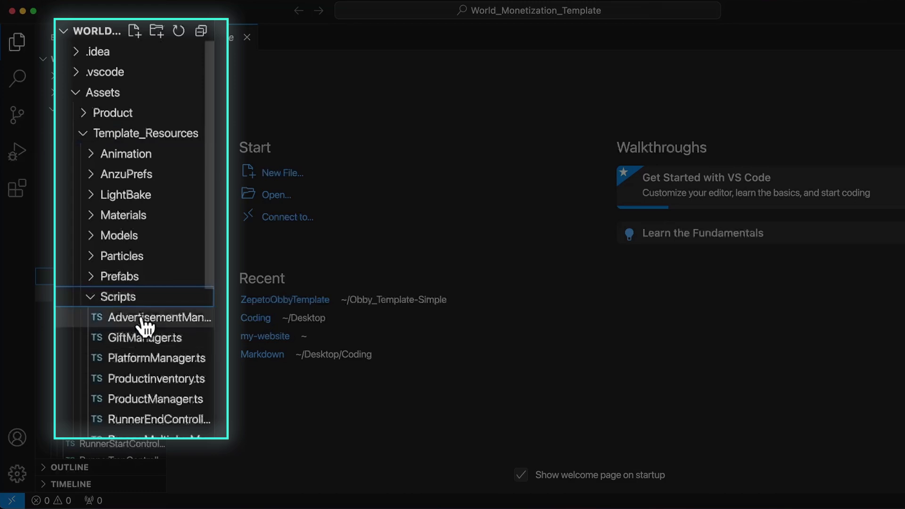
click(141, 317)
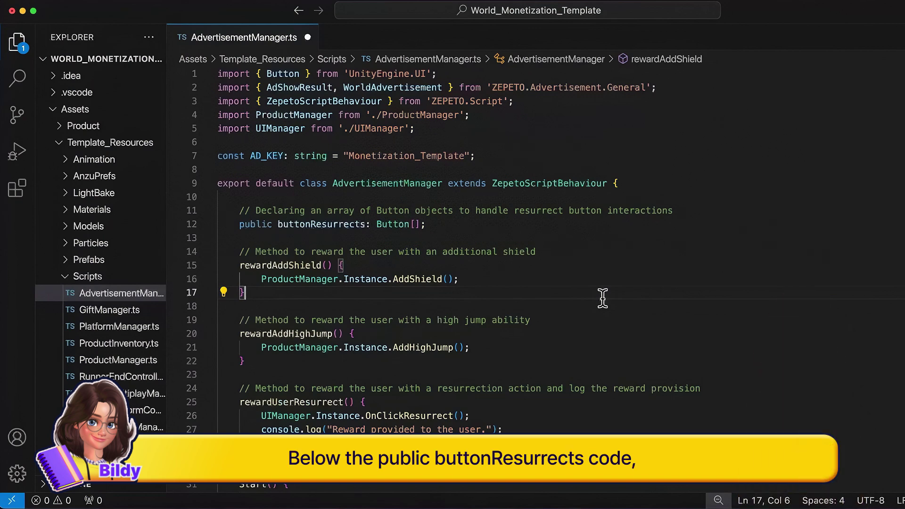
Declare "public buttonHighJump : Button;" on a new line below the buttonResurrects declaration.
click(430, 224)
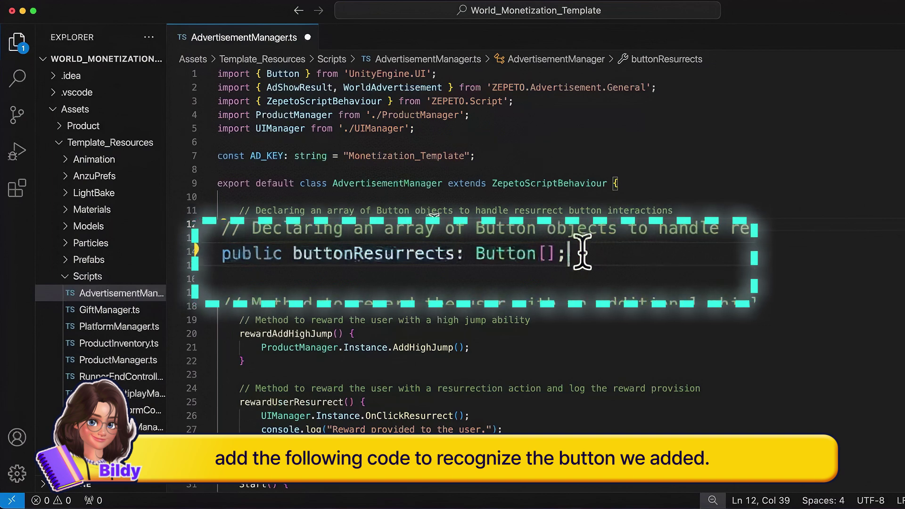
key(Return)
text(public )
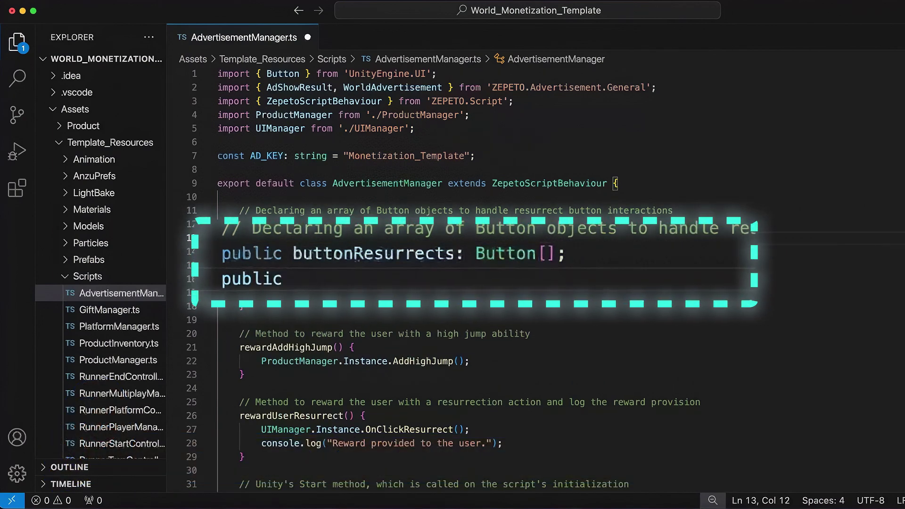
text(buttonHighJump : Button;)
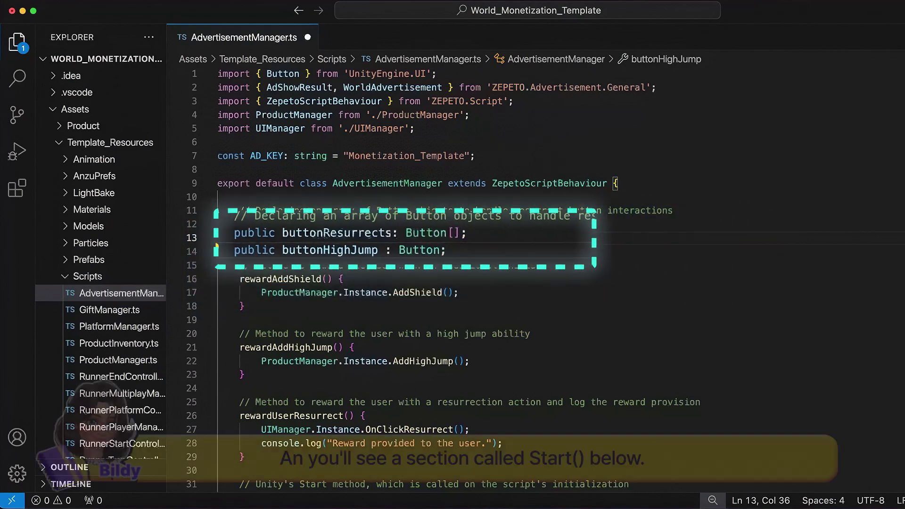
In Start(), add a buttonHighJump.onClick listener below the resurrect listeners that calls this.ShowAd(this.rewardAddHighJump), and save the script.
scroll(515, 348, down, 5)
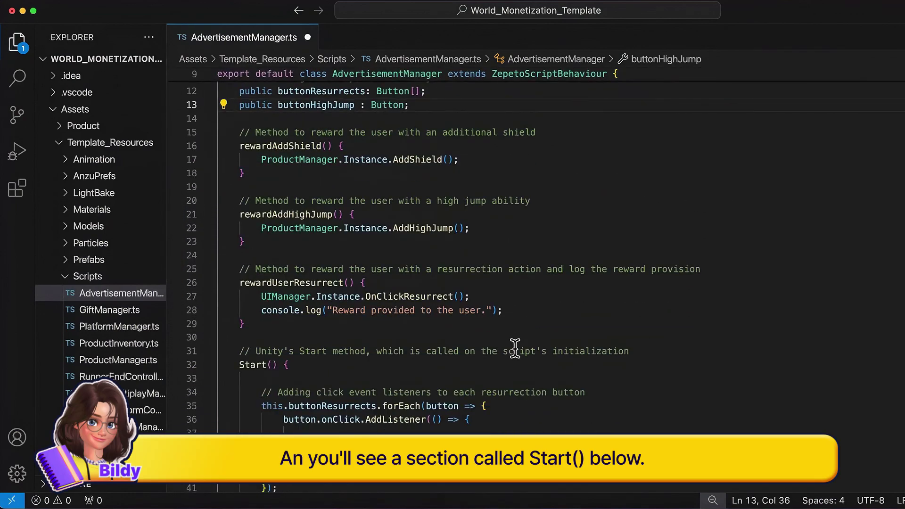
scroll(514, 348, down, 3)
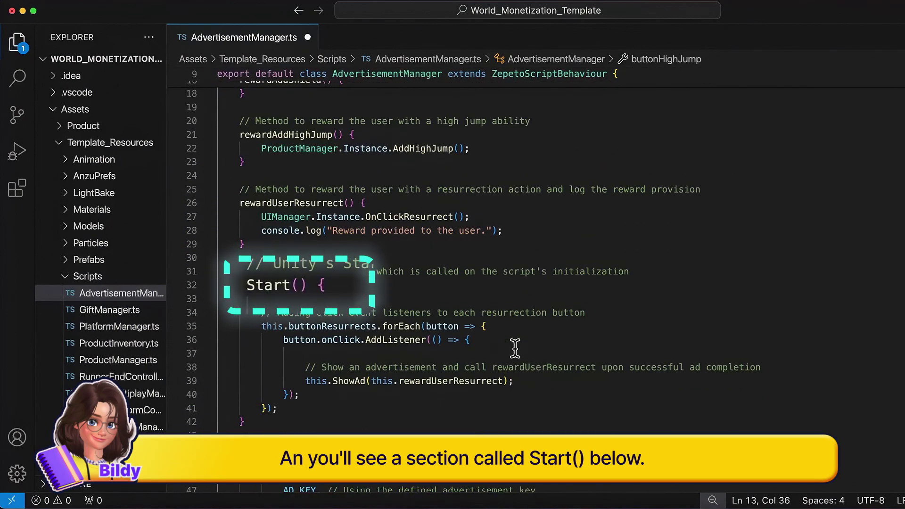
click(265, 431)
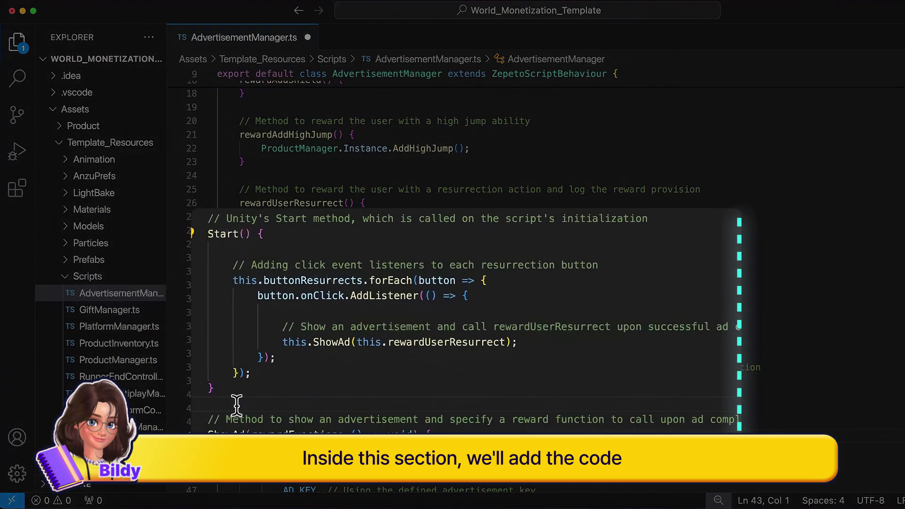
click(360, 409)
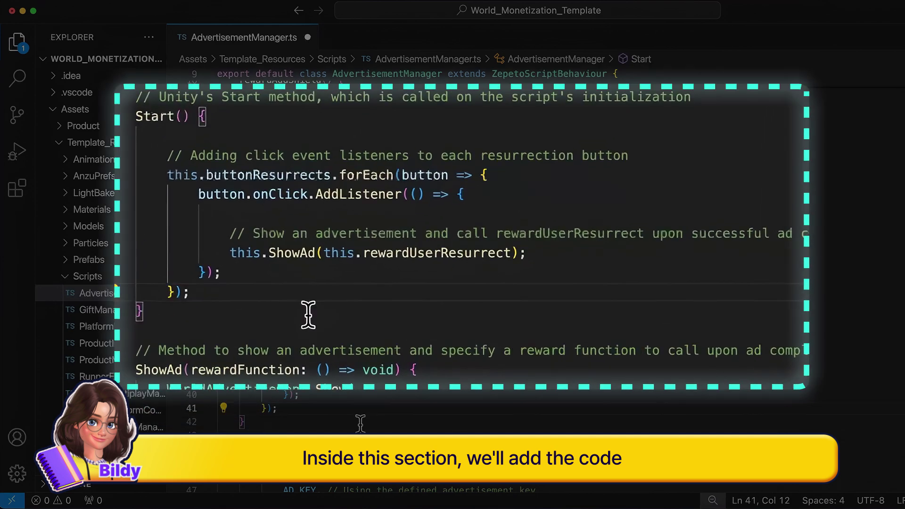
key(Return)
key(Return)
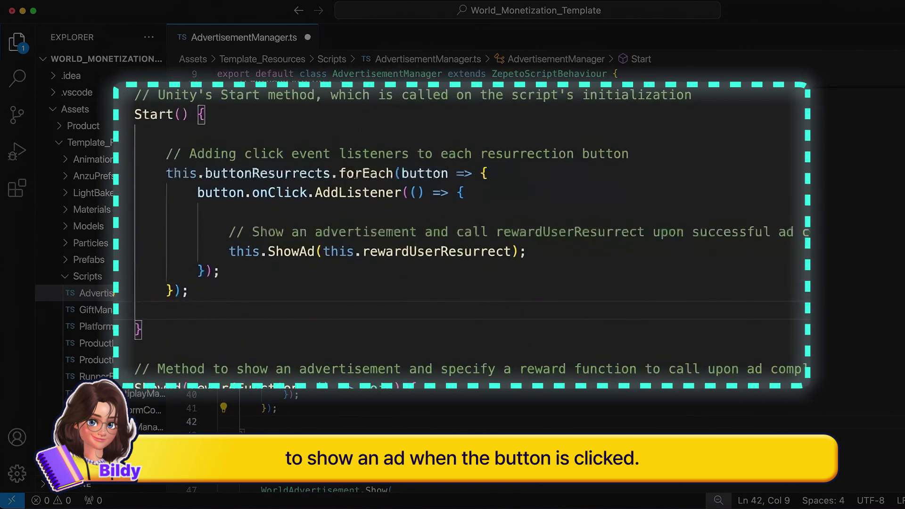
text(this.buttonHighJump.onClick.Add)
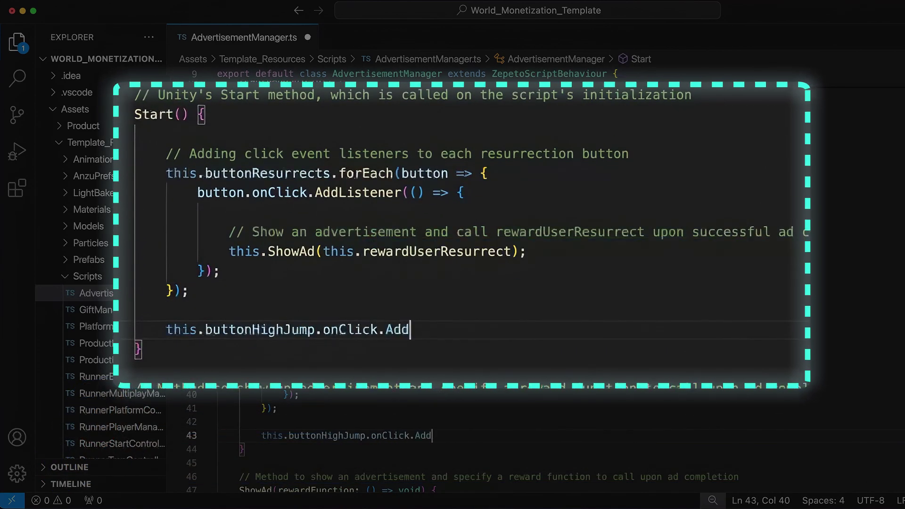
text(Listener(()=> {)
key(Return)
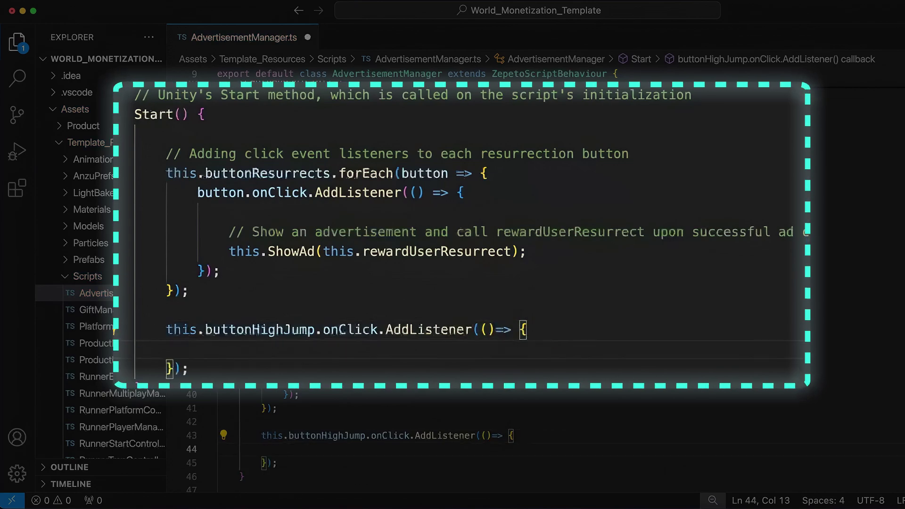
text(this.ShowAd(this.rewardAddHighJump)
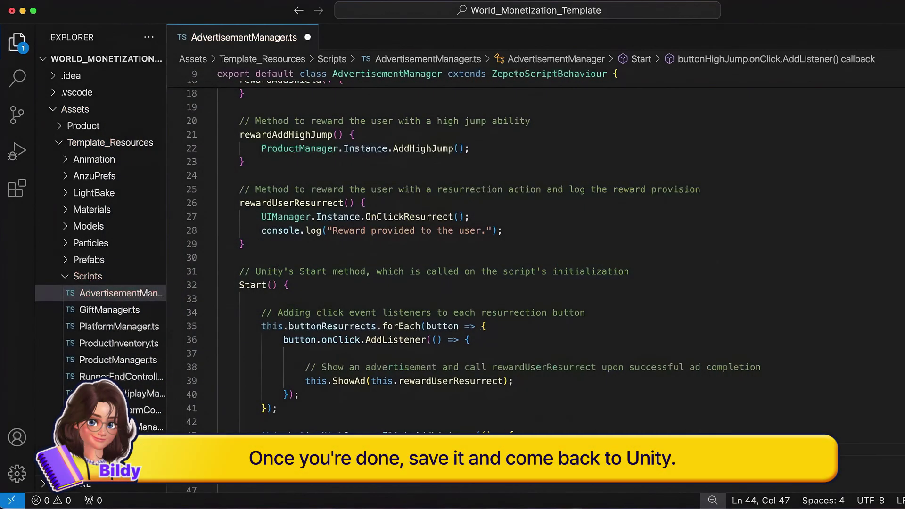
click(62, 6)
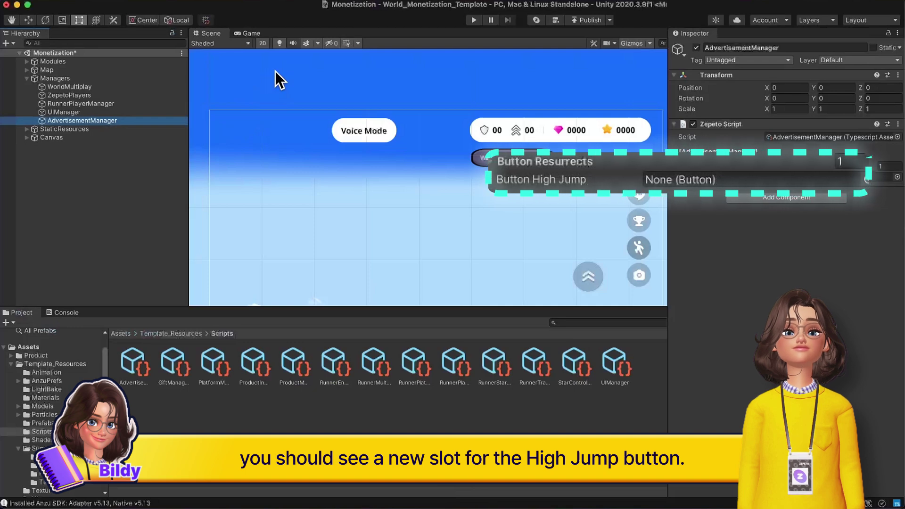
In Unity, assign Ad_Highjump_Button from the Canvas to the Button High Jump slot of AdvertisementManager.
click(26, 137)
click(85, 146)
drag(85, 146, 589, 188)
drag(787, 176, 789, 183)
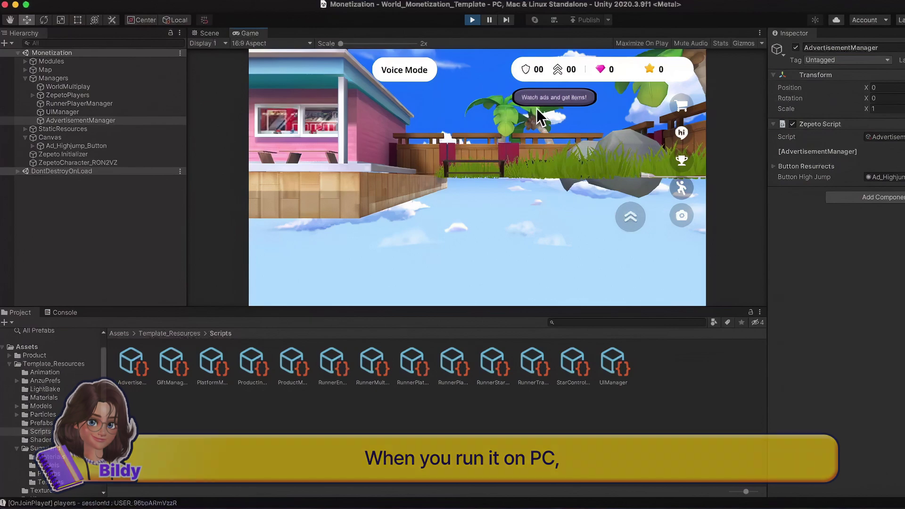
Test the "Watch ads and get items!" button in Play mode and save the Monetization scene.
click(541, 101)
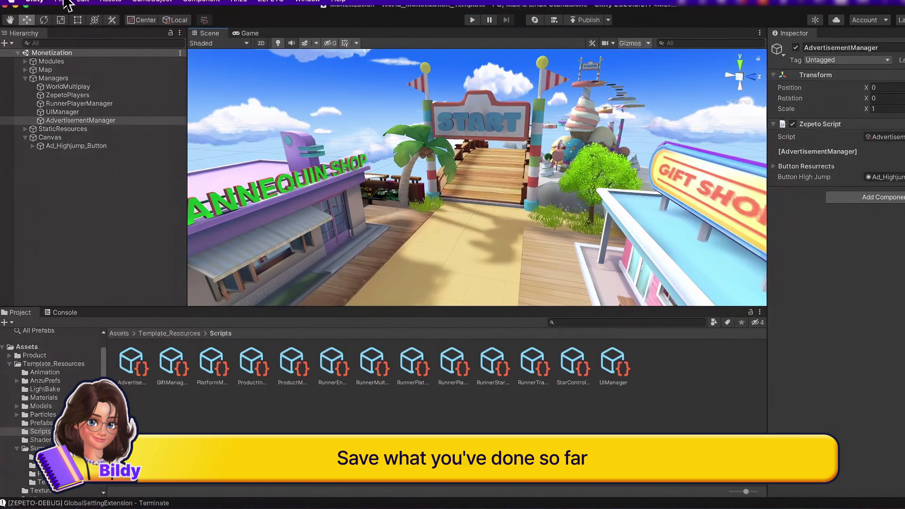
click(60, 6)
click(71, 74)
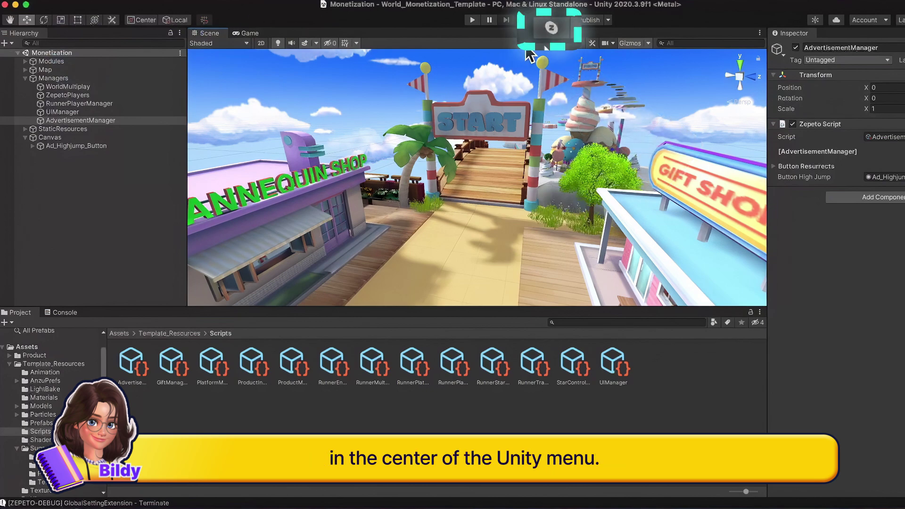
Start the ZEPETO mobile test of the world and try the "Watch ads and get items!" button there.
click(536, 24)
key(Return)
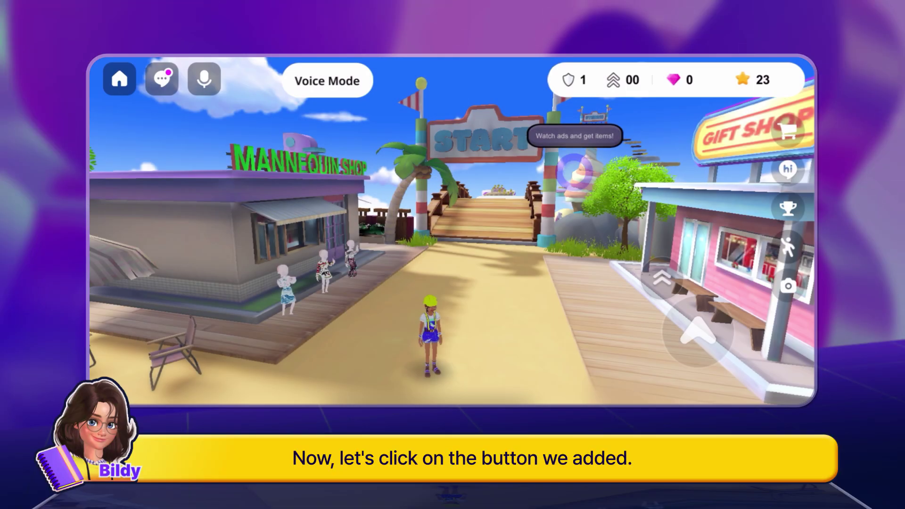
click(575, 136)
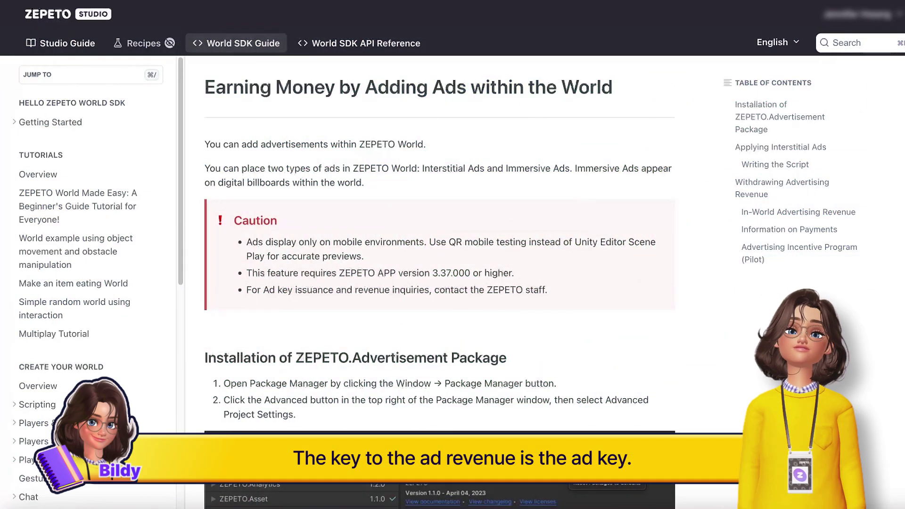
In the ZEPETO Studio World SDK Guide on in-world ads, review the AD_KEY section and the conditions for generating advertising revenue.
scroll(717, 401, down, 20)
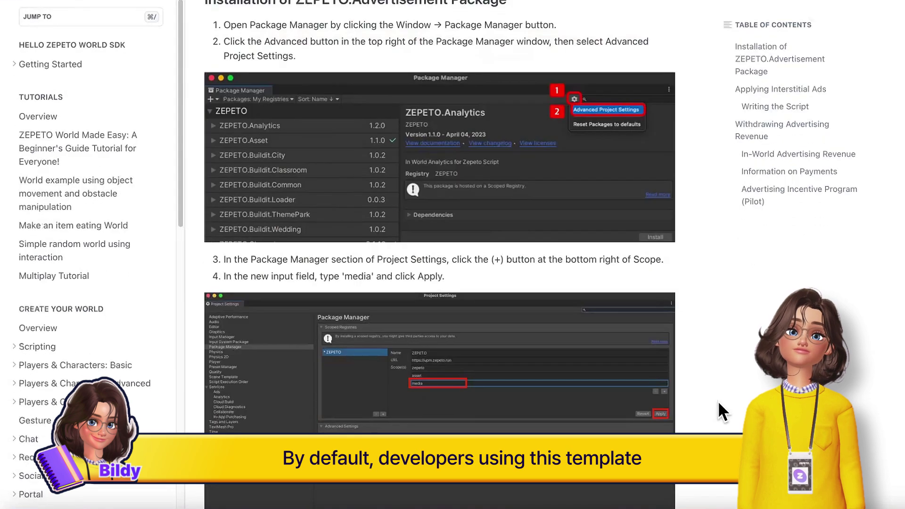
scroll(717, 401, down, 6)
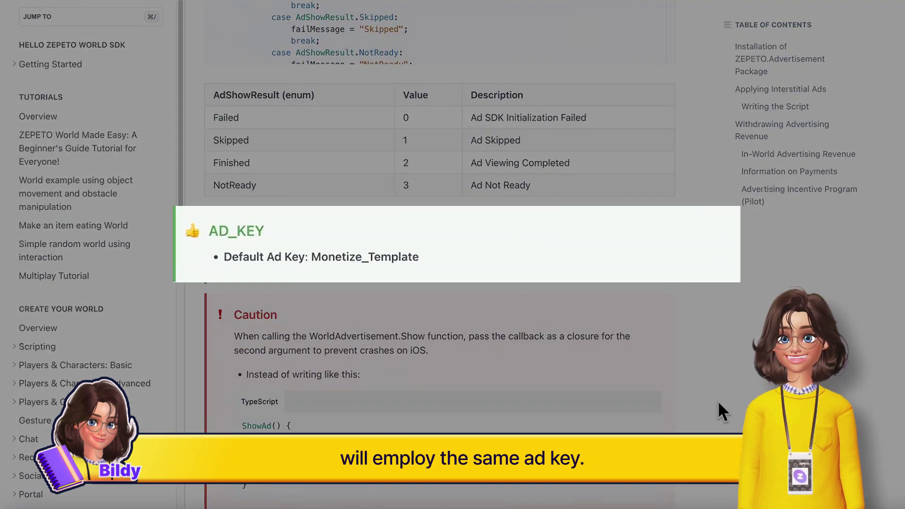
scroll(506, 344, down, 20)
scroll(507, 349, down, 3)
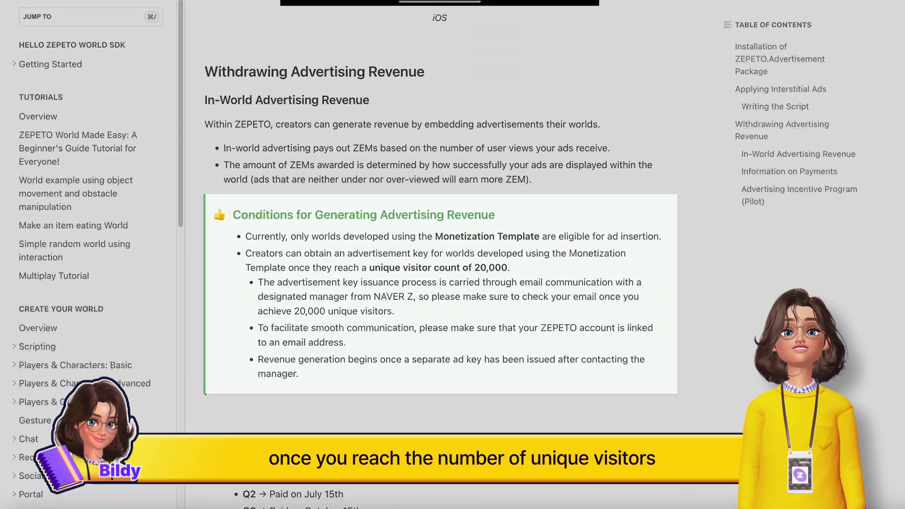